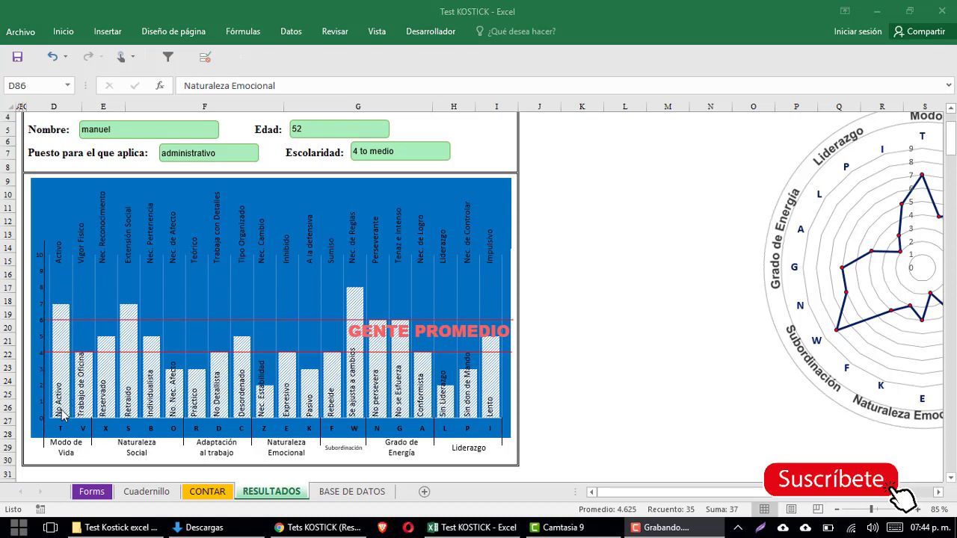
- Scroll past the RESULTADOS profile, NECESIDADES and PAPELES charts, then switch to Chrome
mouse_move(66, 408)
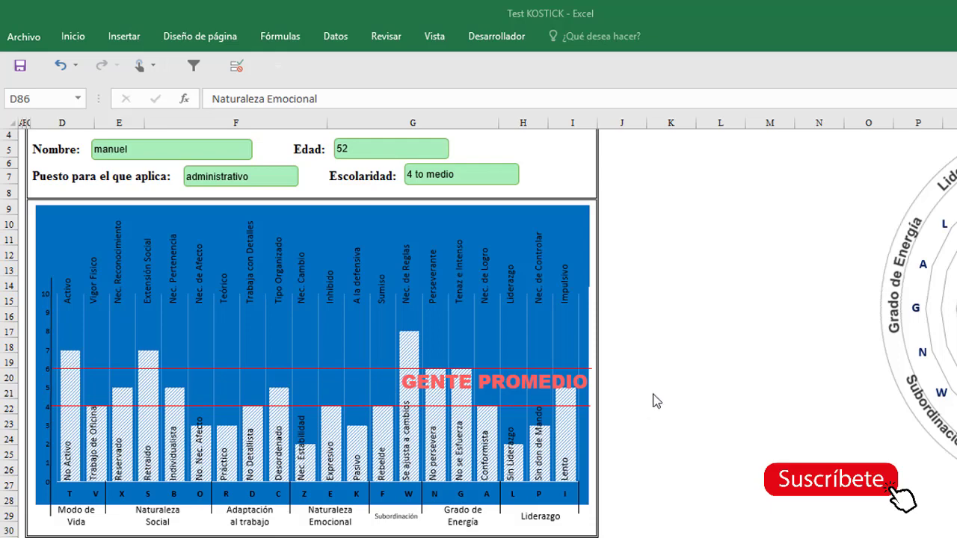
scroll(659, 406, down, 2)
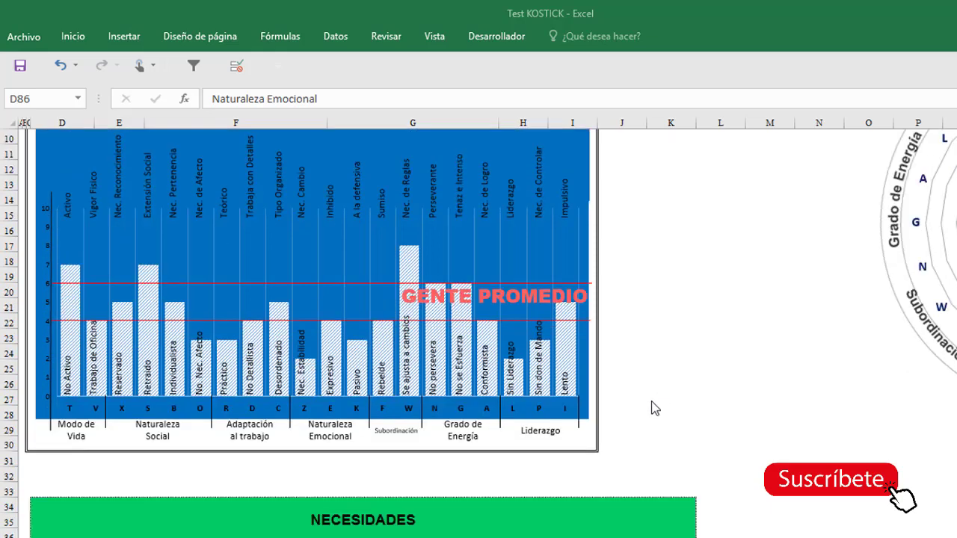
scroll(651, 408, down, 2)
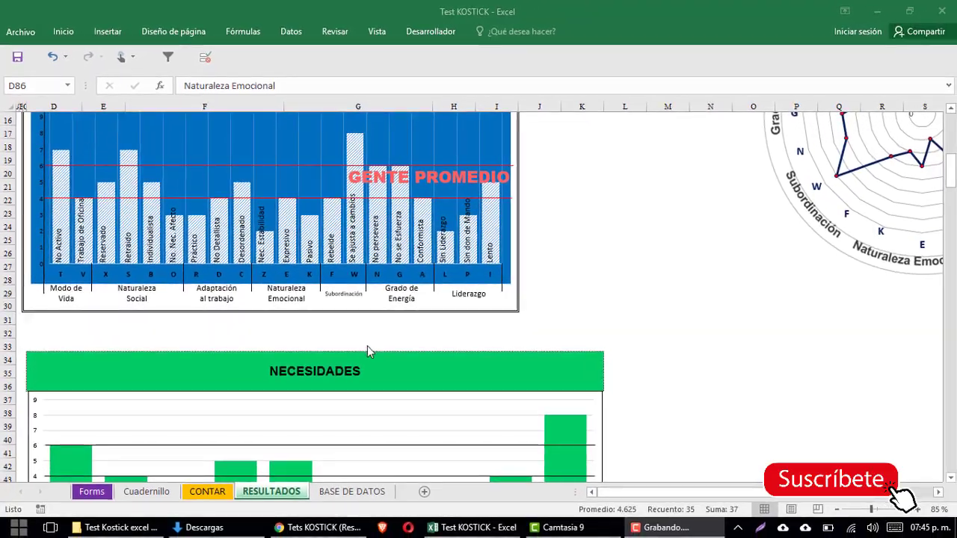
scroll(367, 351, down, 5)
scroll(367, 337, down, 2)
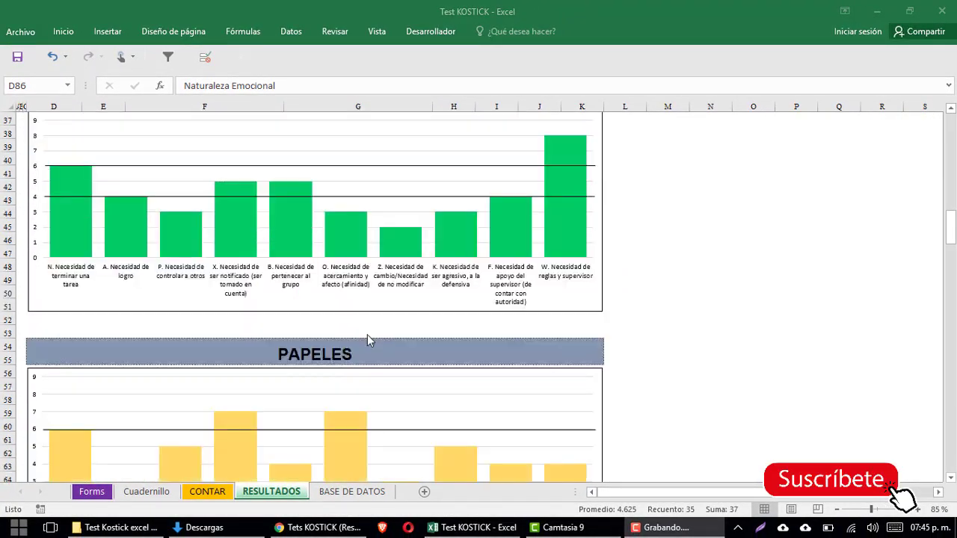
scroll(367, 337, down, 1)
scroll(367, 336, down, 2)
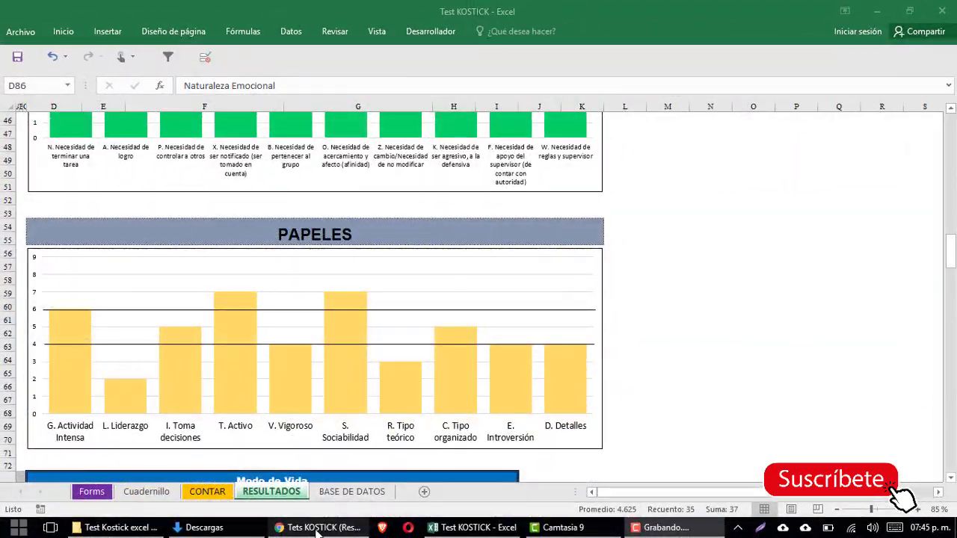
click(363, 527)
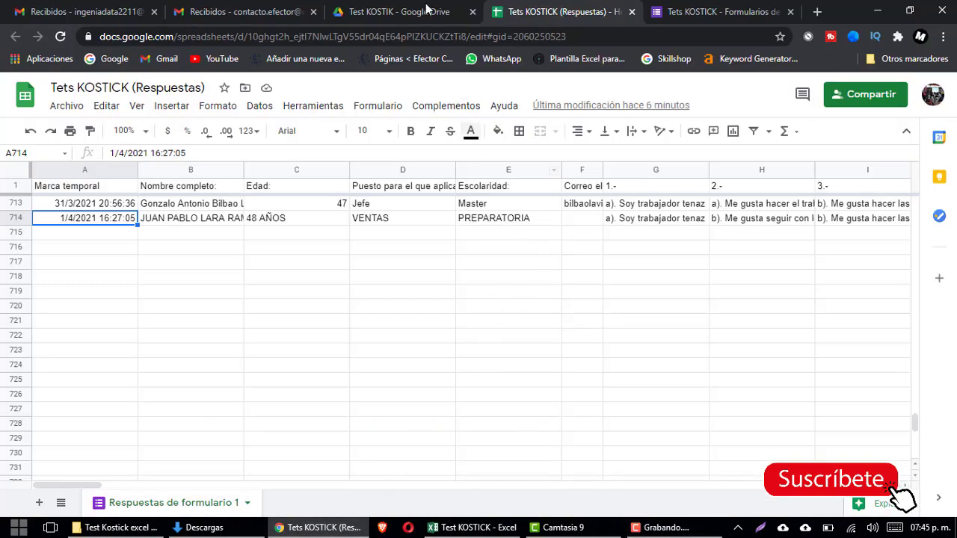
- Open the Test KOSTIK Drive folder and select the Tets KOSTICK form
click(403, 12)
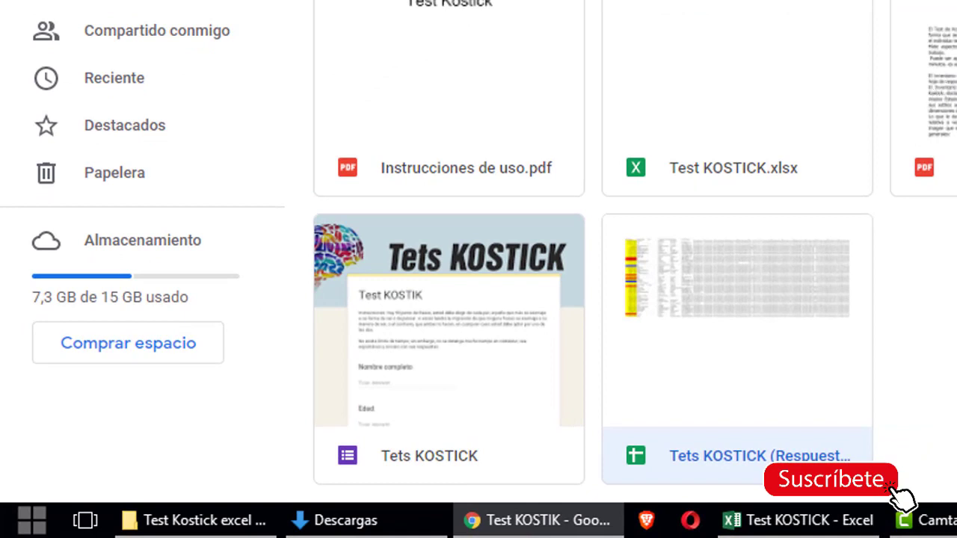
click(462, 277)
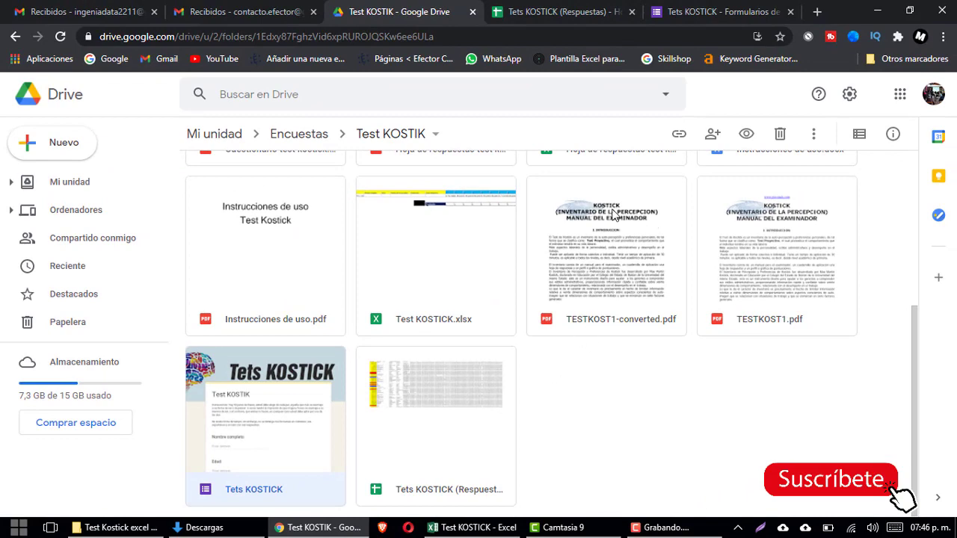
- Open the Tets KOSTICK form in the editor and expand its full instructions text
click(688, 9)
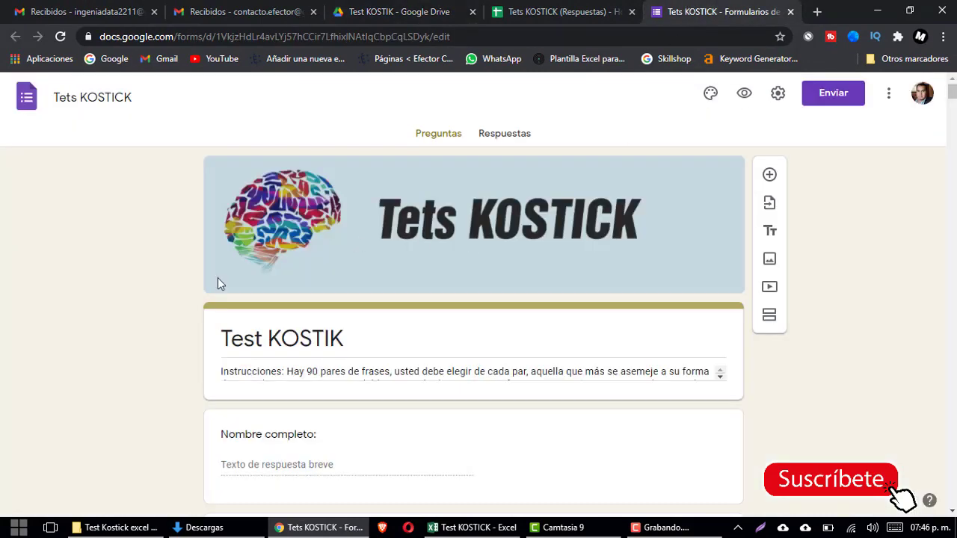
click(559, 371)
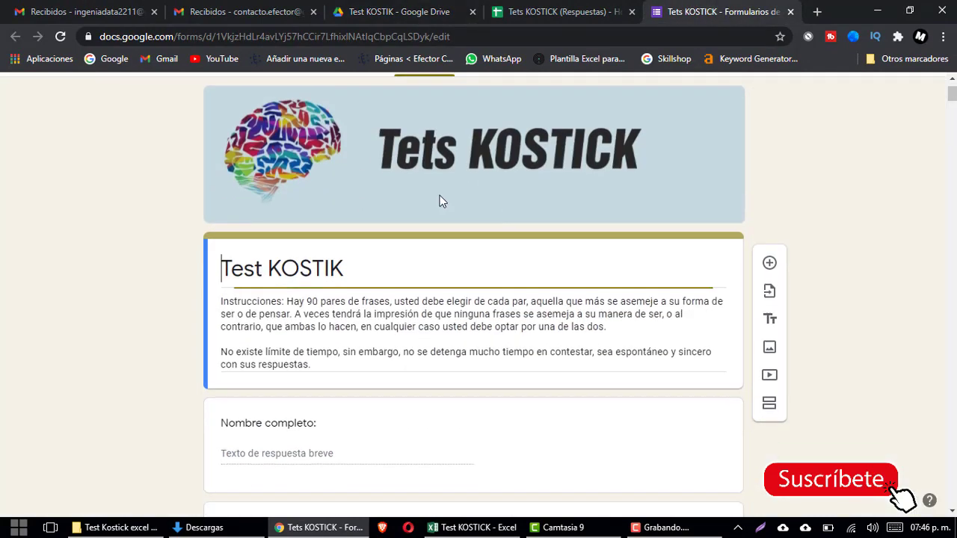
scroll(587, 380, up, 1)
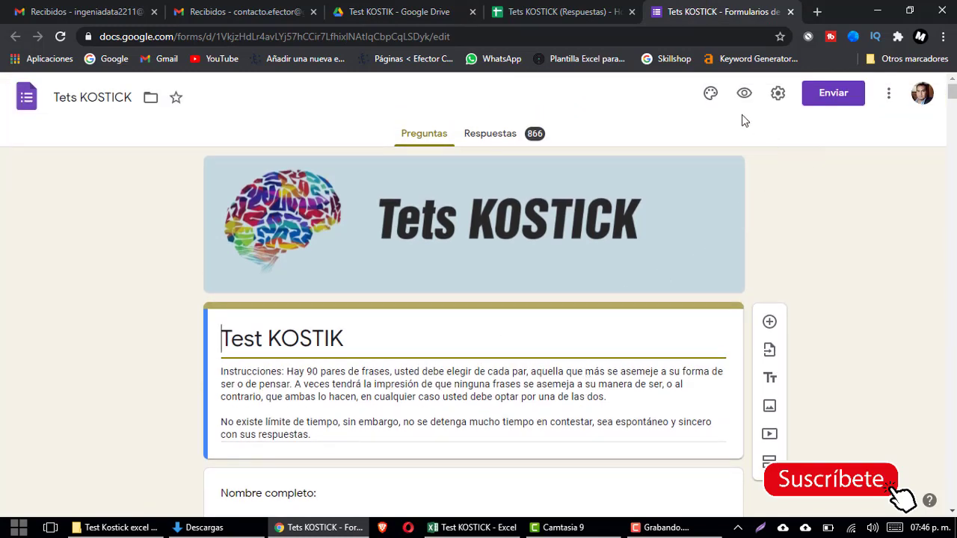
- Preview the form down to question 90, then go back to the responses sheet
click(745, 95)
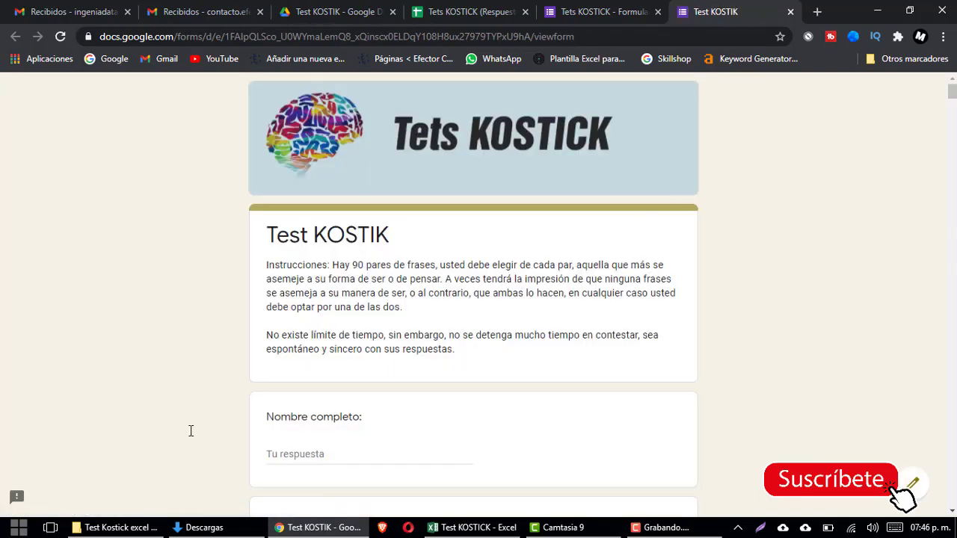
scroll(496, 351, down, 3)
scroll(498, 349, down, 5)
scroll(496, 349, down, 5)
scroll(496, 346, down, 4)
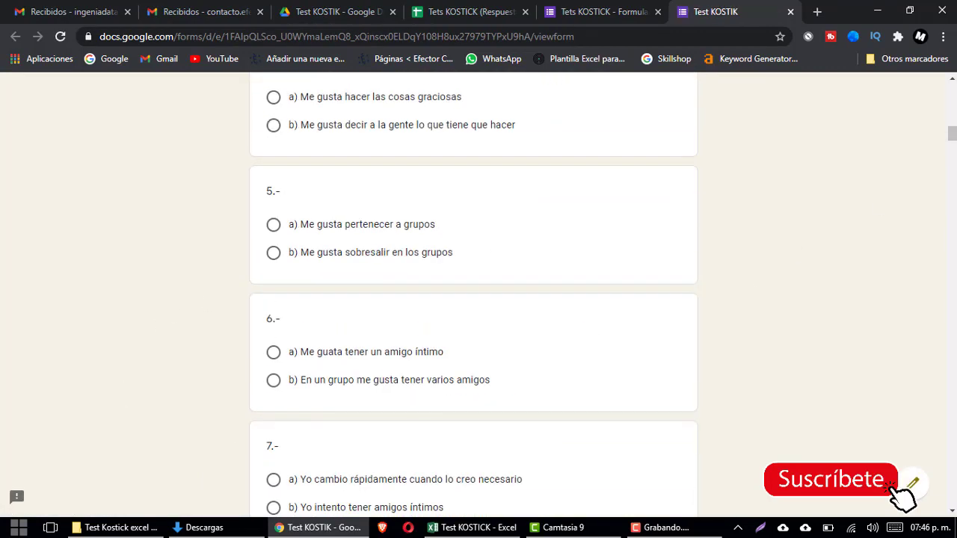
drag(952, 127, 951, 499)
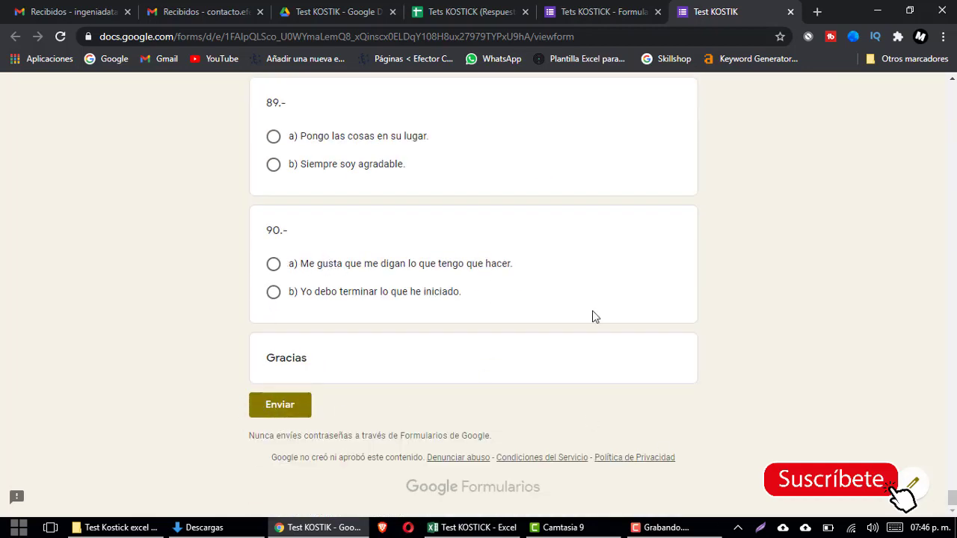
click(554, 14)
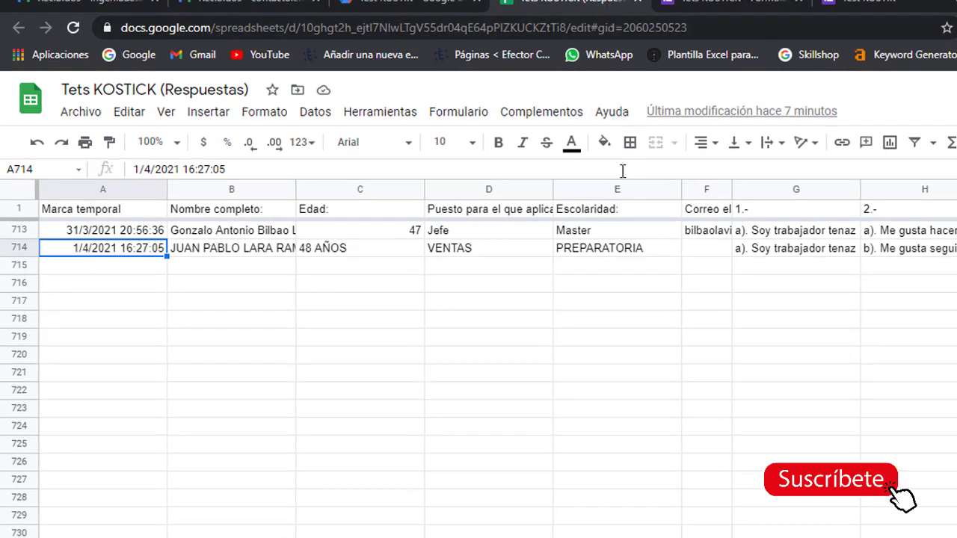
- Copy the newest response A714:CR714, timestamp through question 90, and return to Excel
click(441, 255)
click(147, 248)
key(shift+Right)
key(shift+Right)
key(shift+Right)
key(ctrl+shift+Right)
key(ctrl+shift+Right)
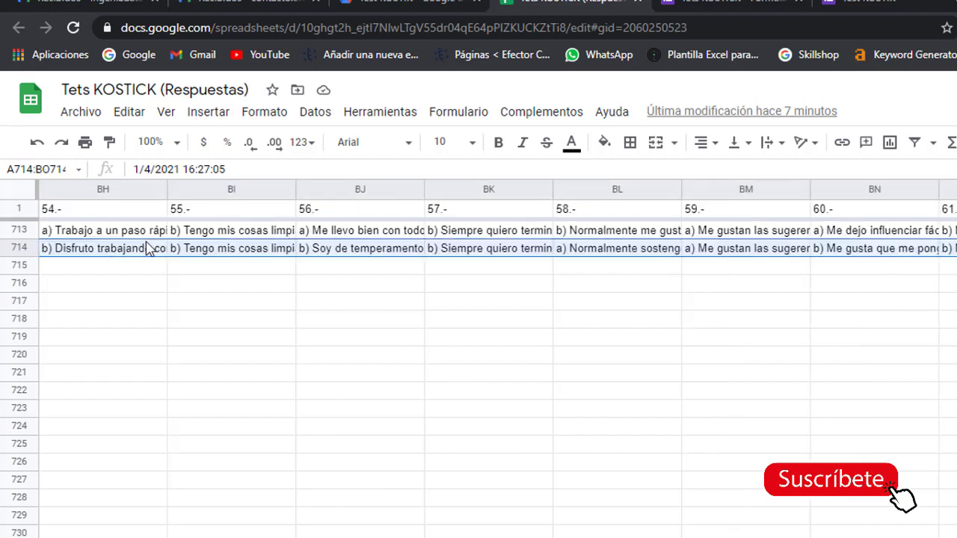
key(ctrl+shift+Right)
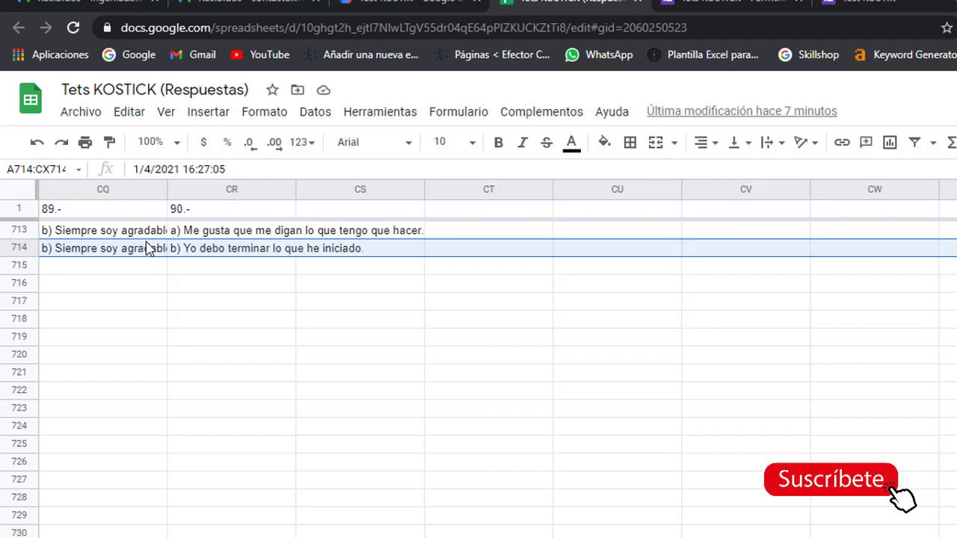
key(ctrl+c)
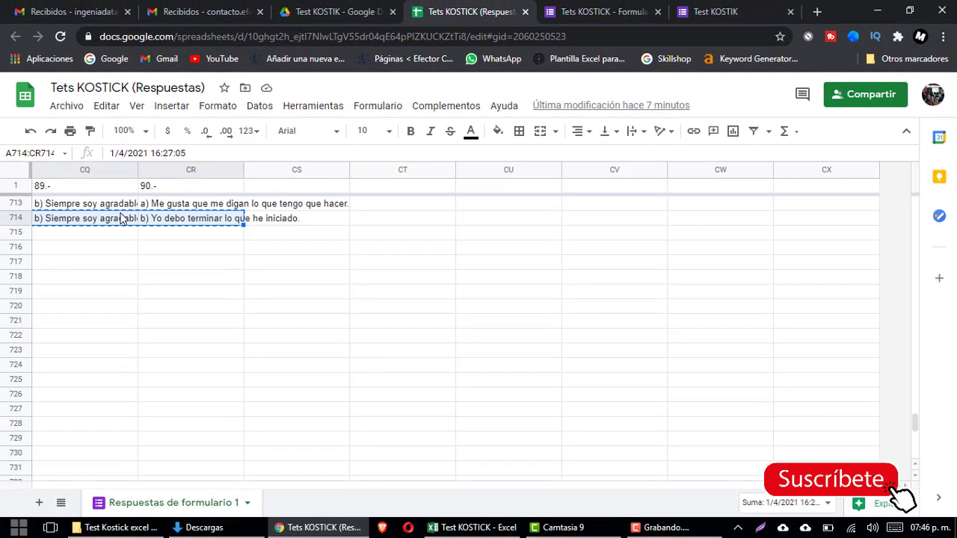
click(472, 527)
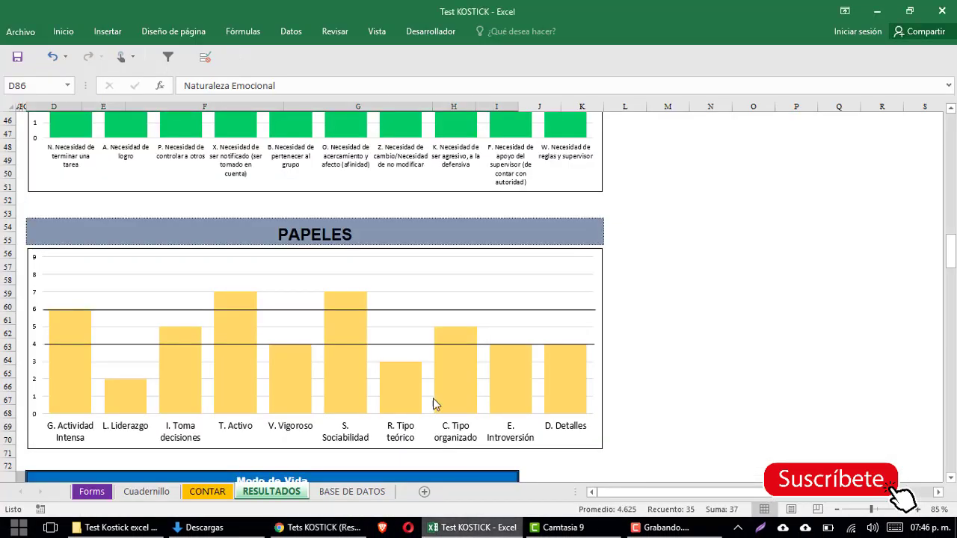
- Paste the copied response as Texto into Forms row 2 and inspect the first-letter formula
click(93, 494)
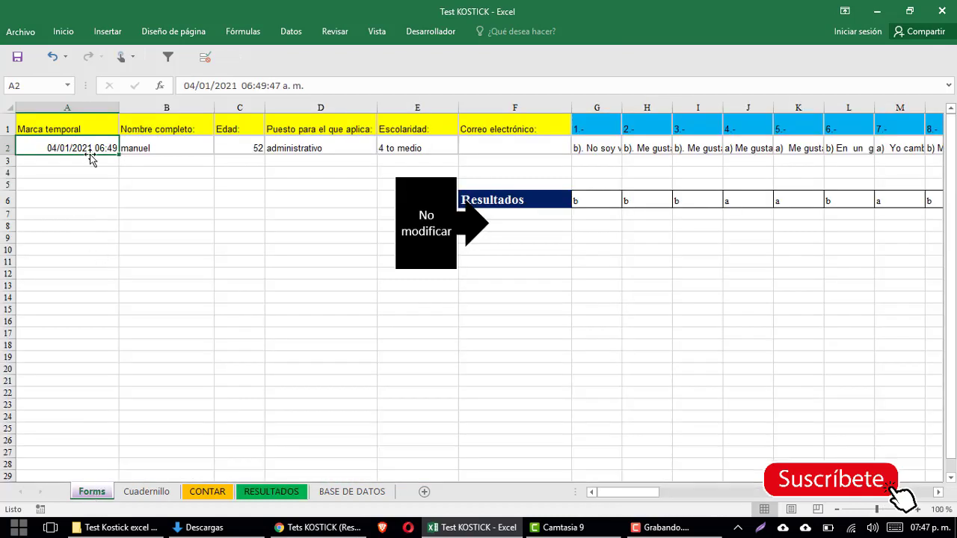
key(ctrl+alt+v)
key(Down)
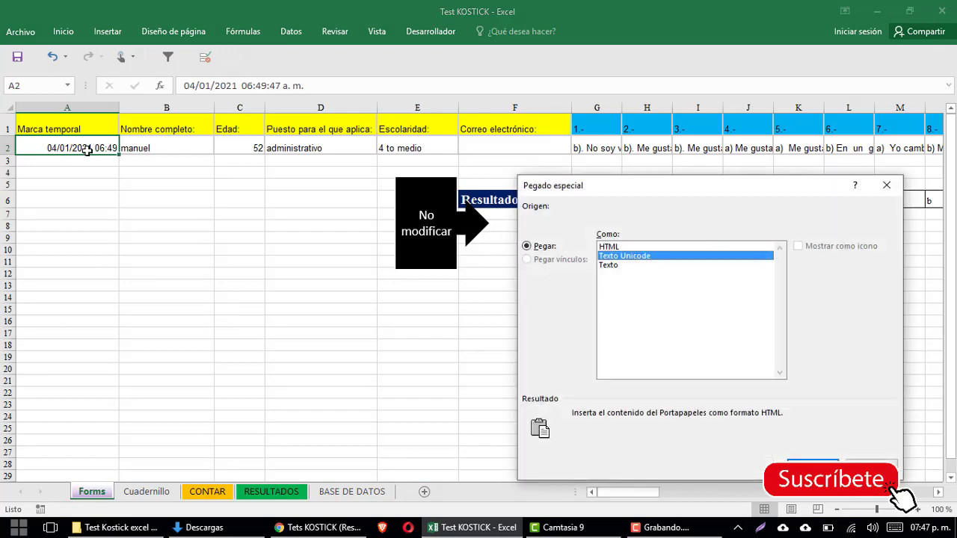
key(Down)
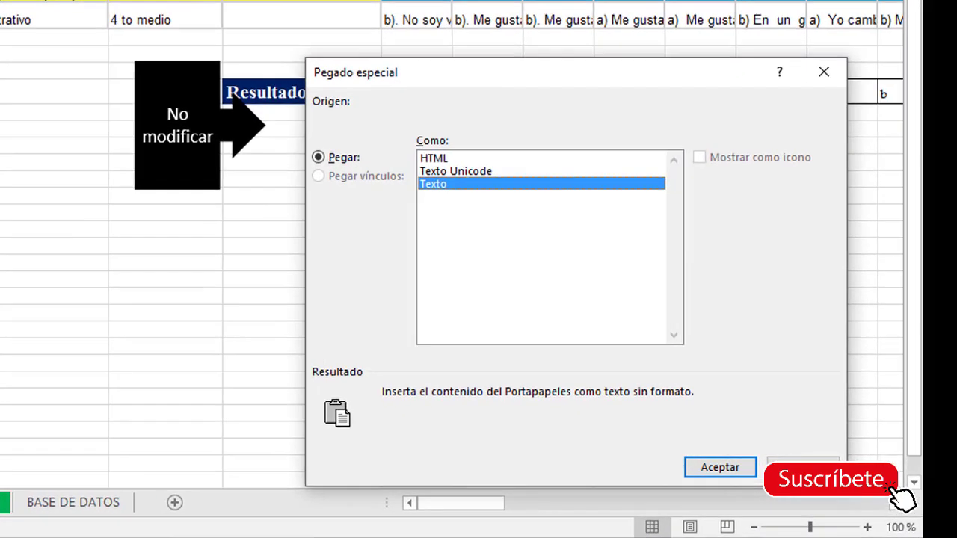
key(Return)
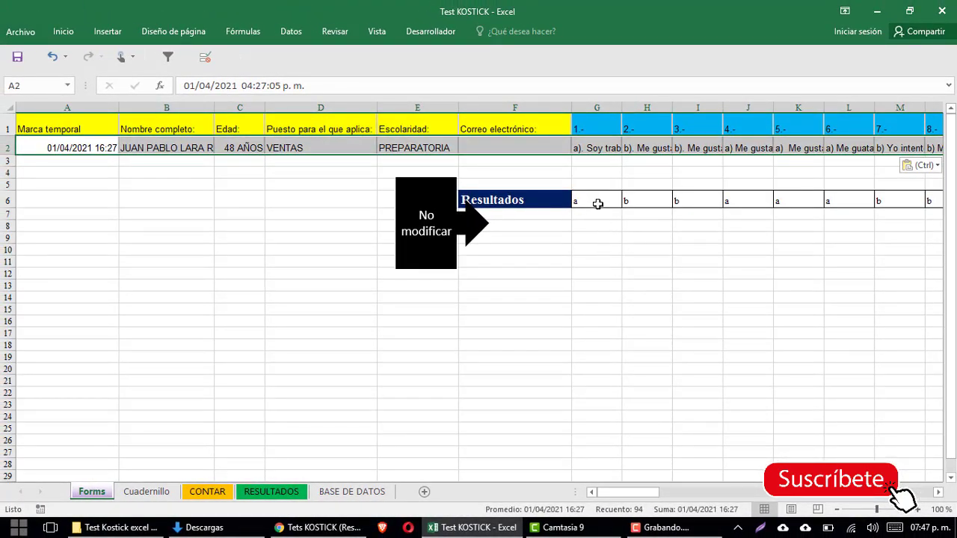
click(597, 202)
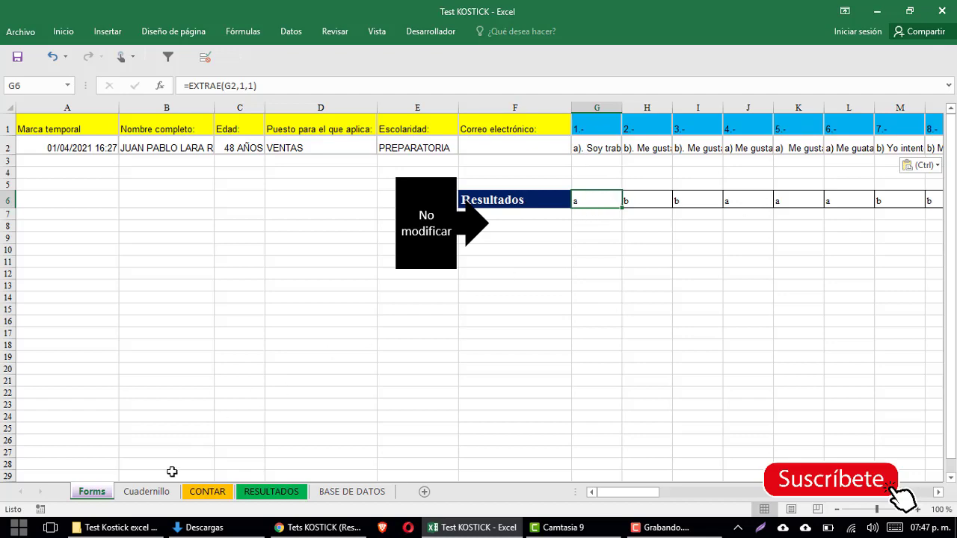
- Inspect the CONTAR sheet's SUM tally formulas in column AD for G and following factors
click(194, 495)
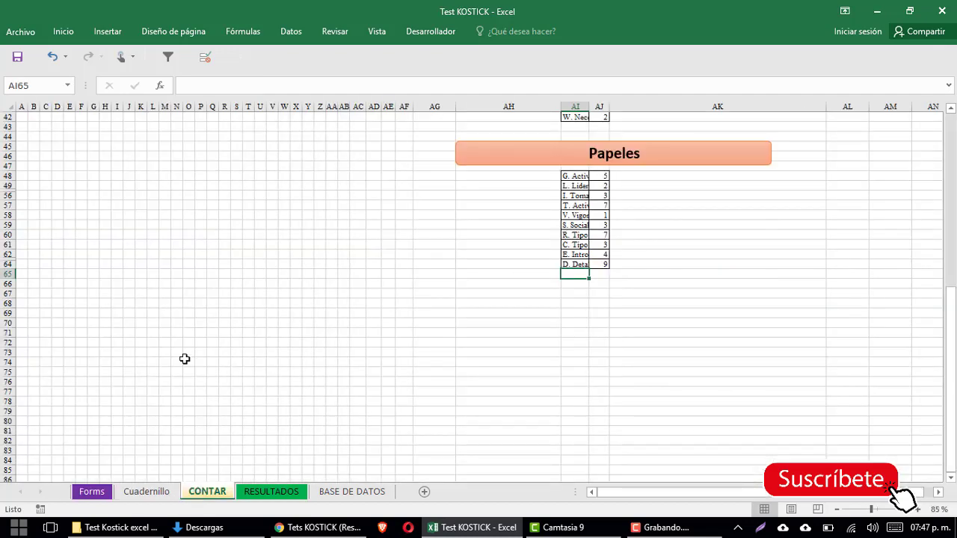
scroll(184, 357, up, 14)
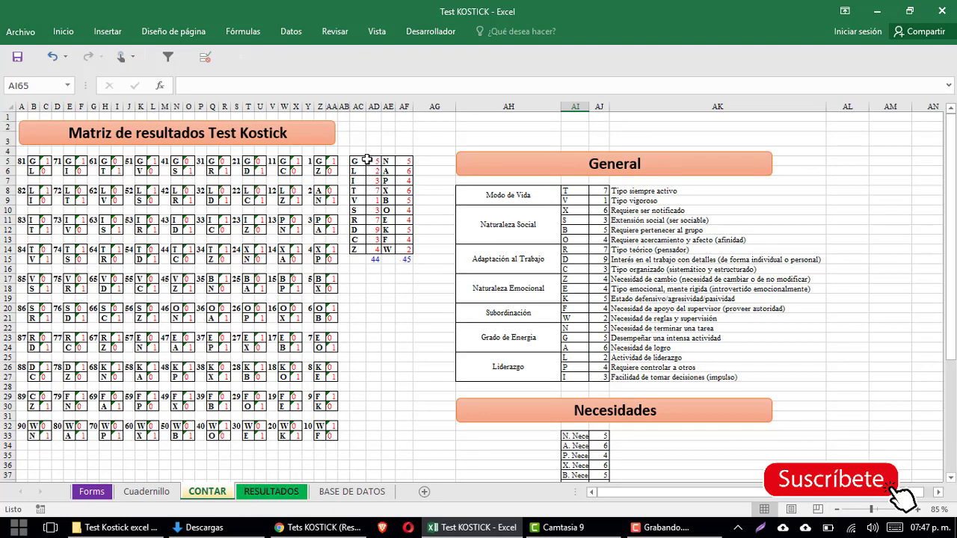
click(372, 161)
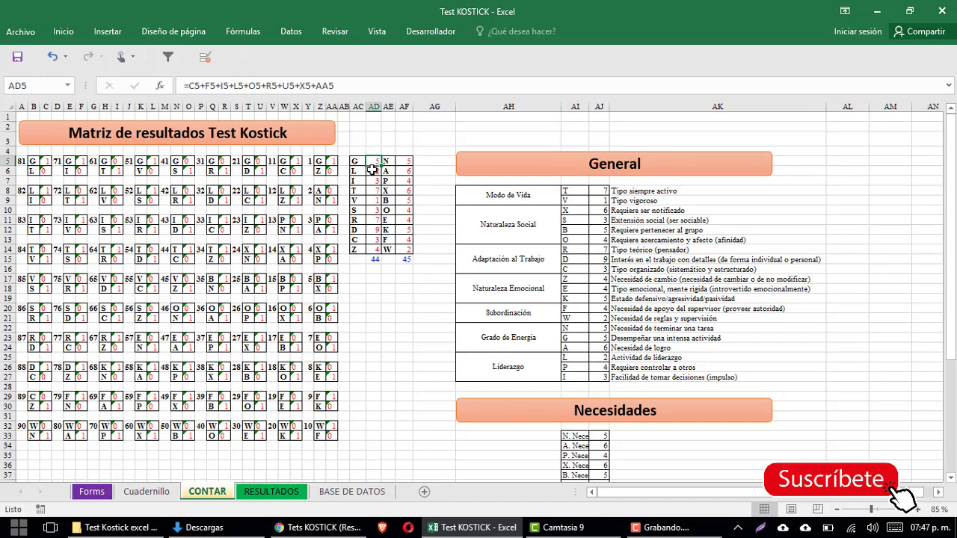
click(372, 170)
click(373, 201)
- Review the recalculated RESULTADOS profile, radar and NECESIDADES charts, with A at 6 and W at 2
click(271, 491)
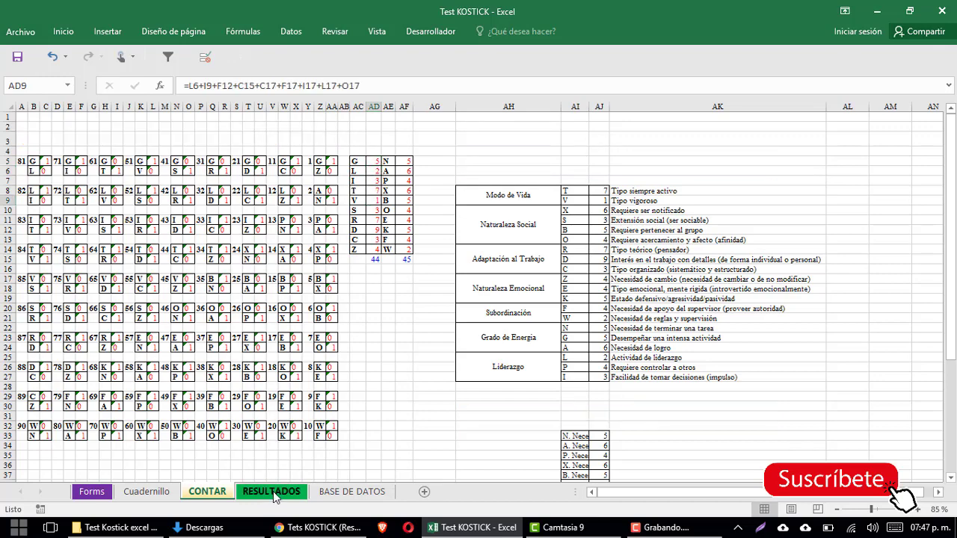
scroll(325, 342, up, 10)
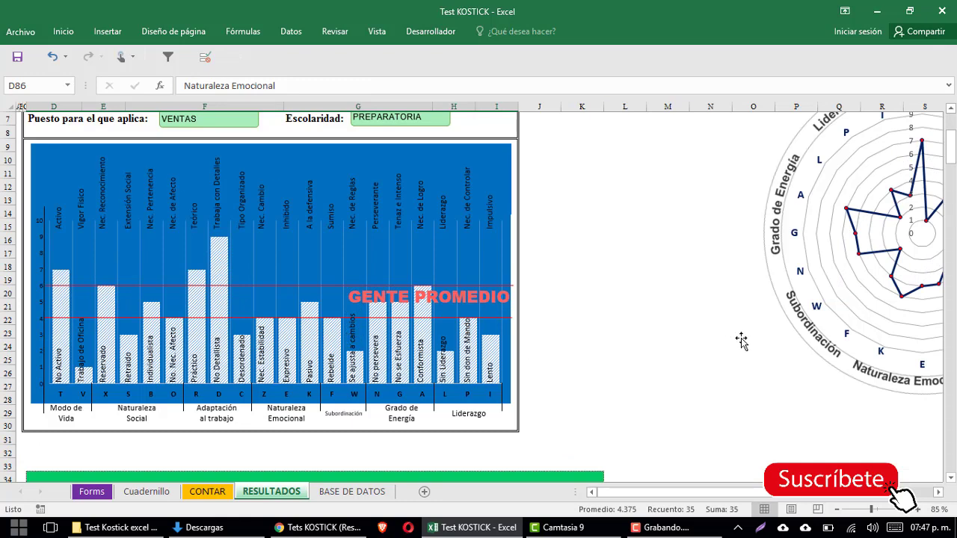
drag(705, 493, 807, 497)
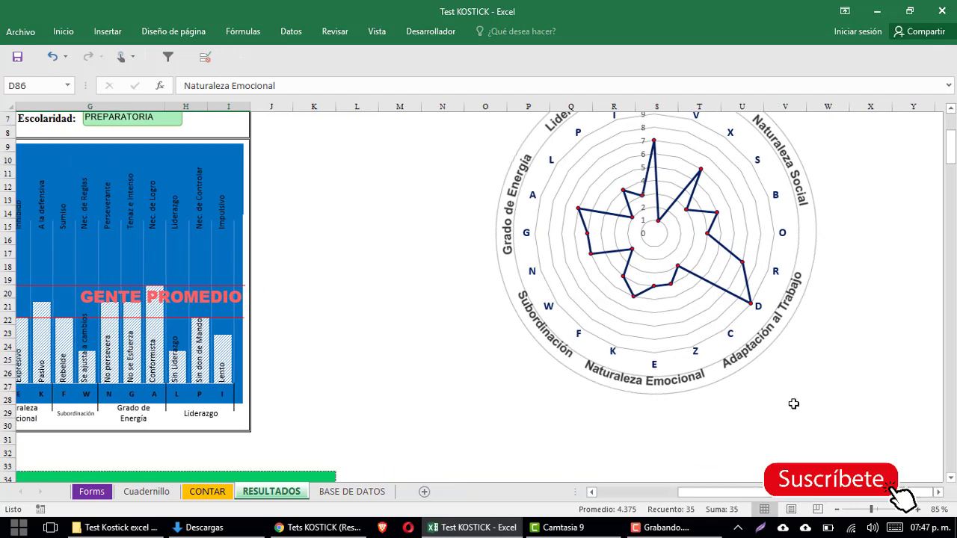
scroll(795, 404, up, 2)
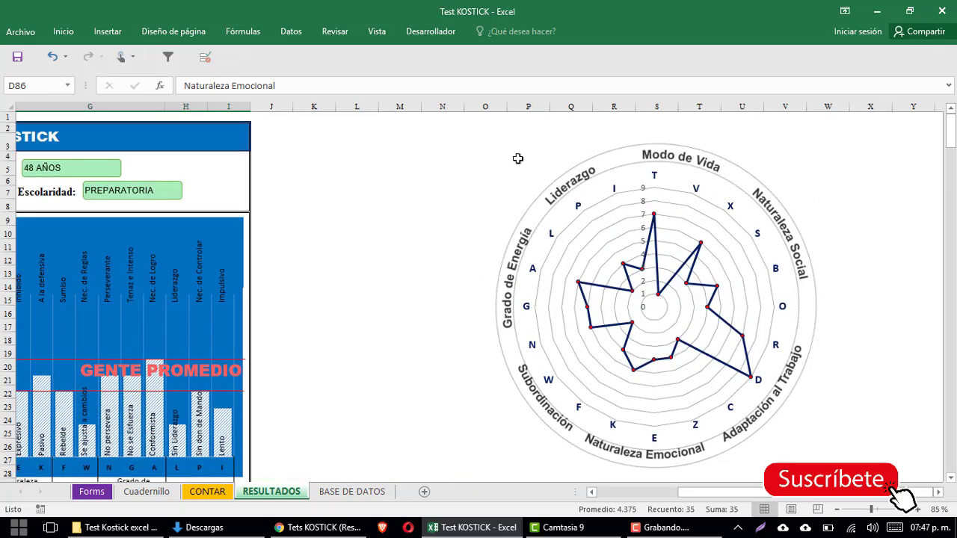
scroll(349, 427, down, 9)
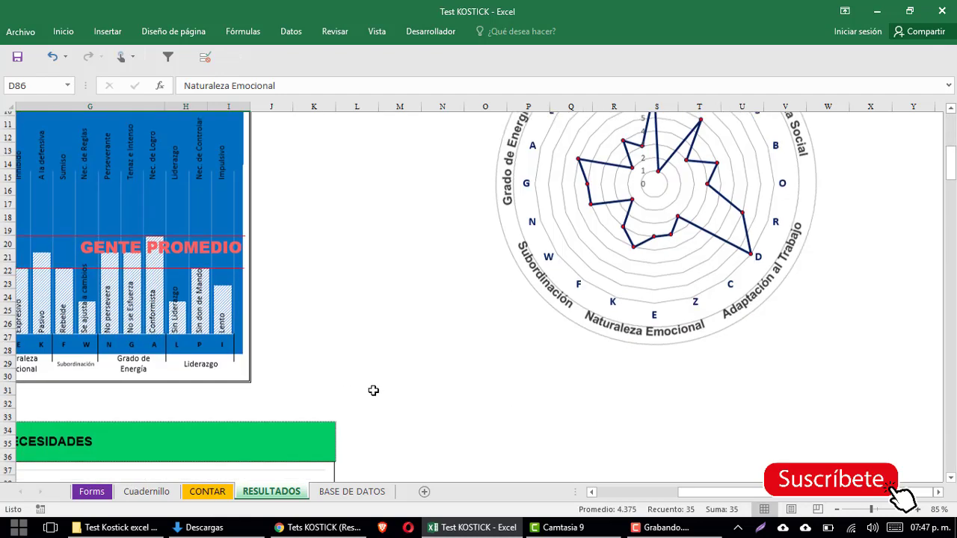
drag(684, 492, 594, 492)
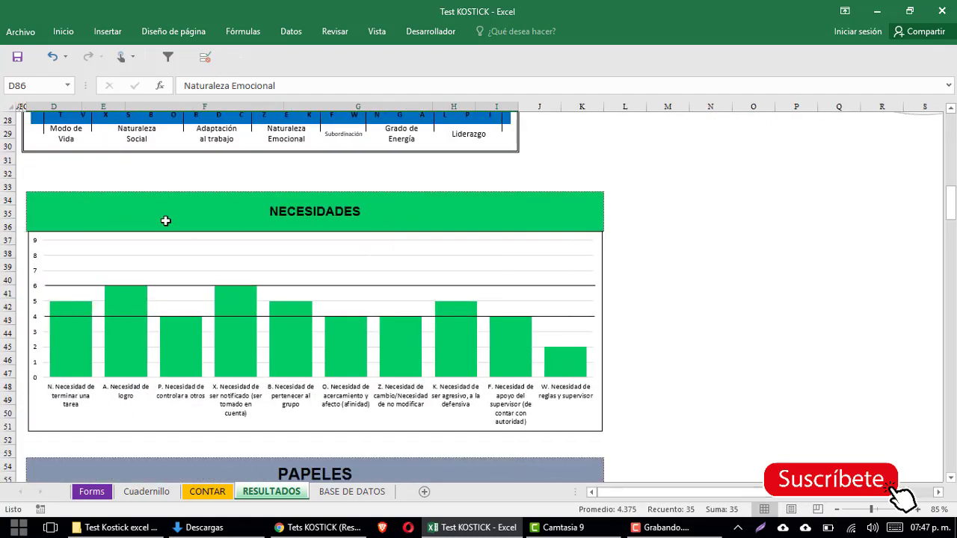
scroll(165, 221, down, 1)
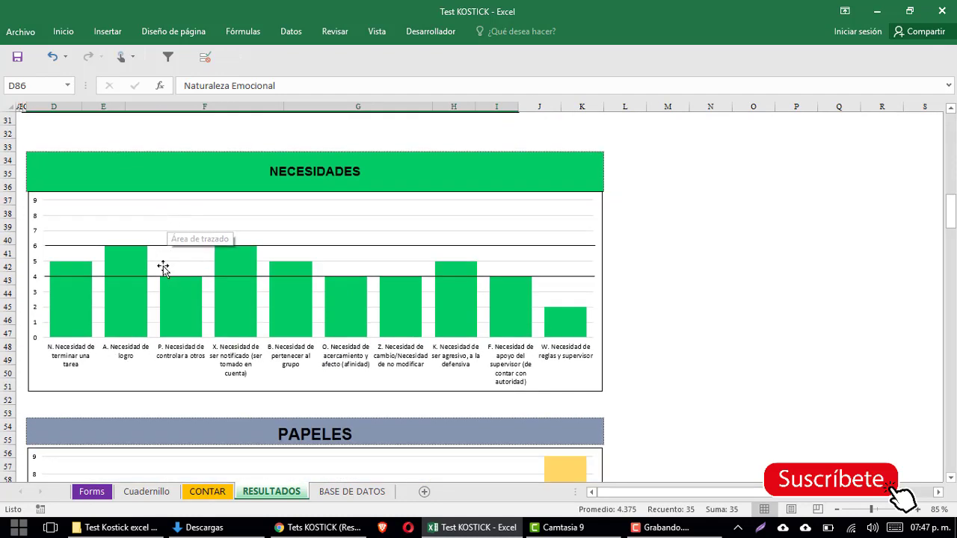
scroll(66, 320, down, 4)
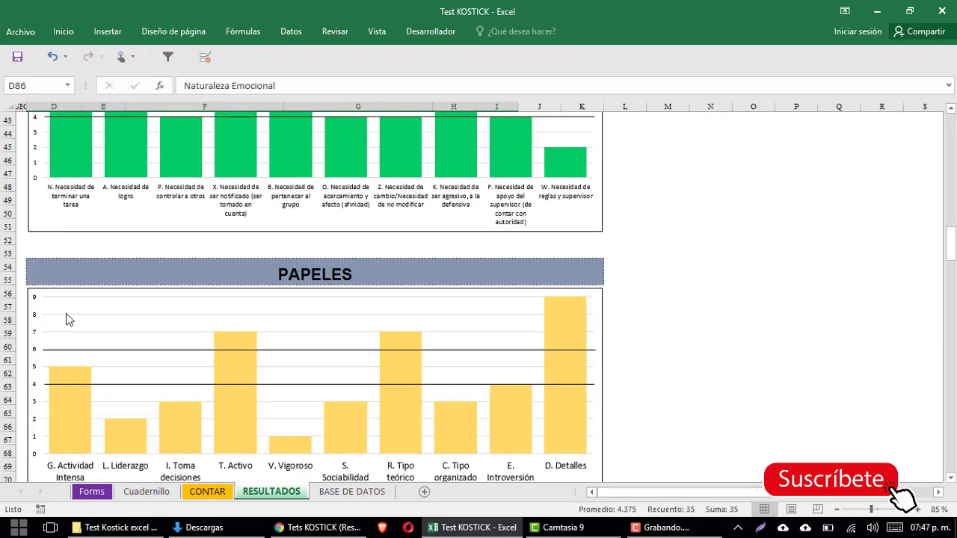
scroll(22, 344, down, 2)
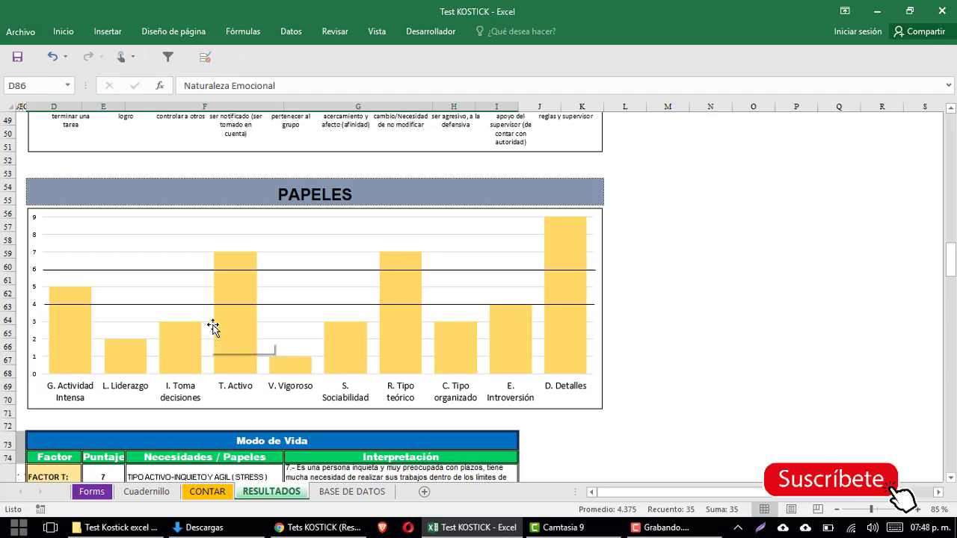
scroll(210, 320, down, 5)
scroll(211, 305, down, 1)
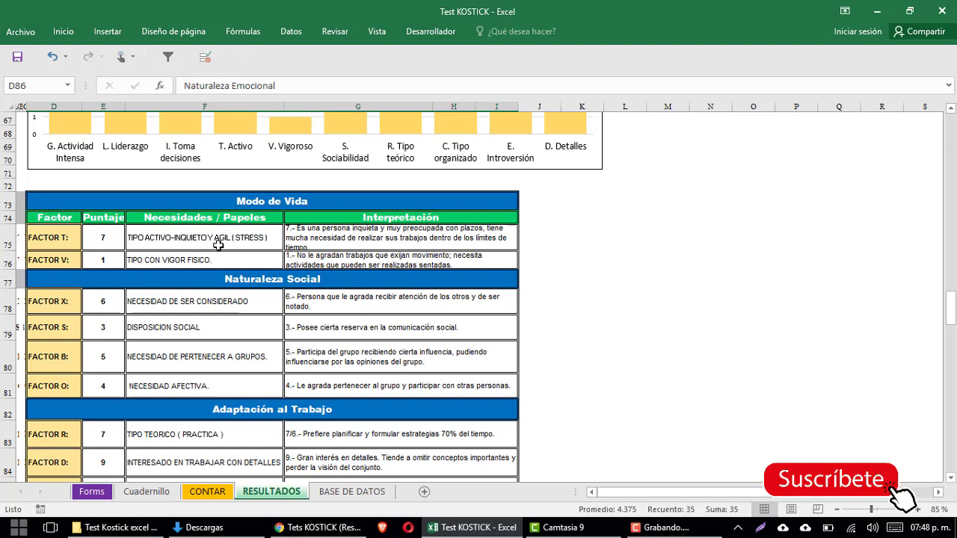
scroll(218, 246, down, 1)
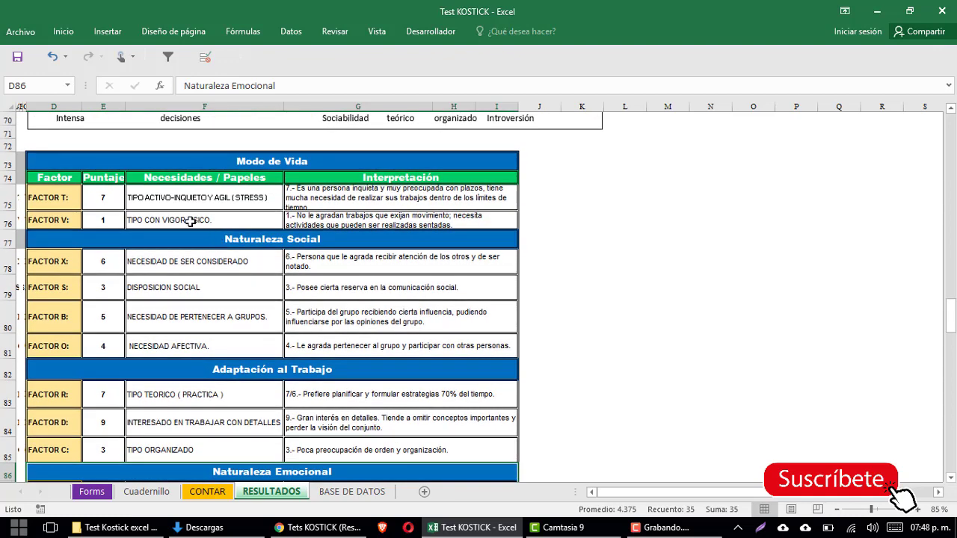
click(346, 199)
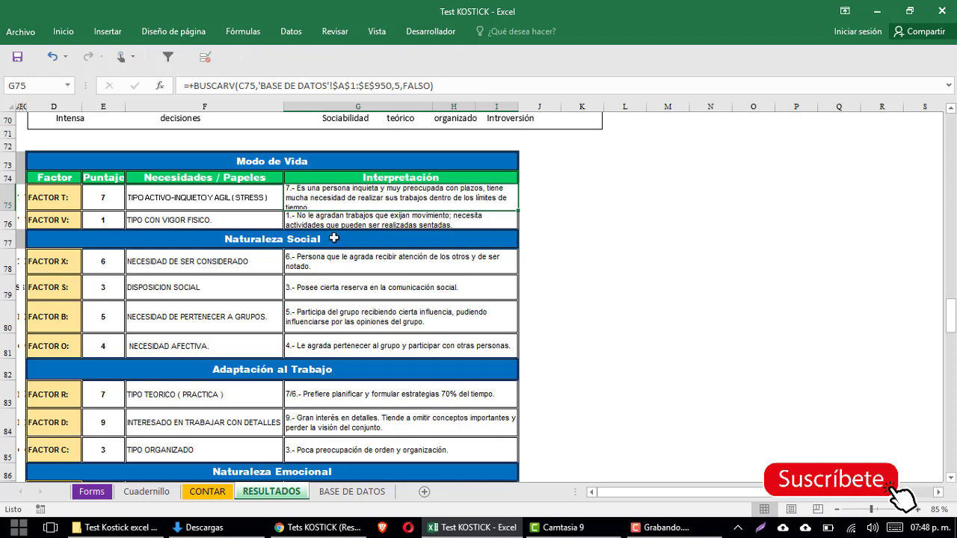
click(98, 199)
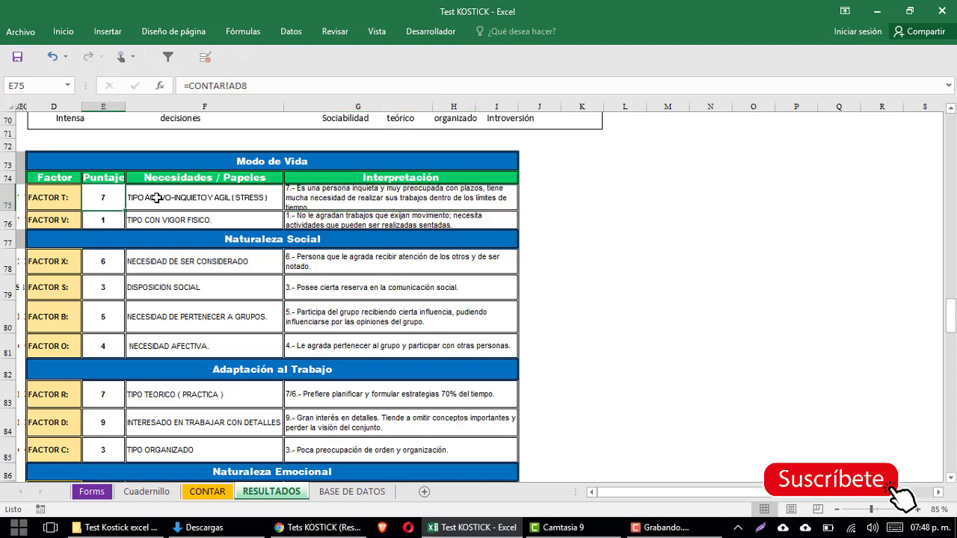
click(347, 198)
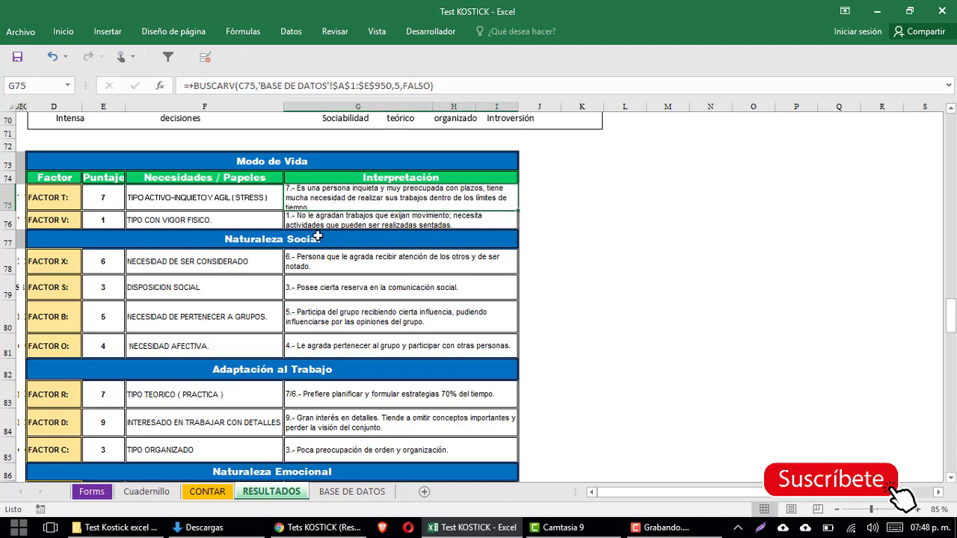
scroll(307, 255, down, 2)
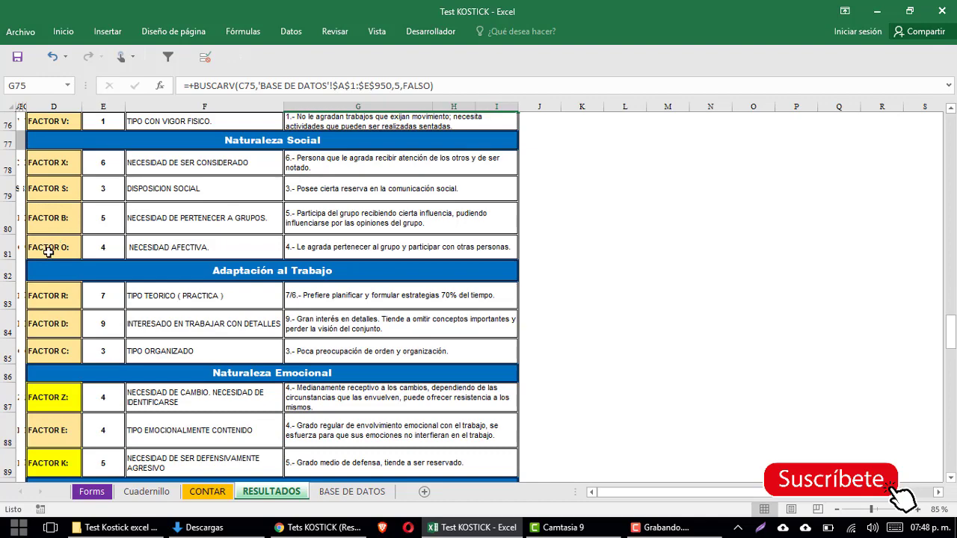
scroll(48, 252, down, 1)
scroll(48, 249, down, 3)
scroll(49, 247, down, 2)
scroll(51, 239, down, 1)
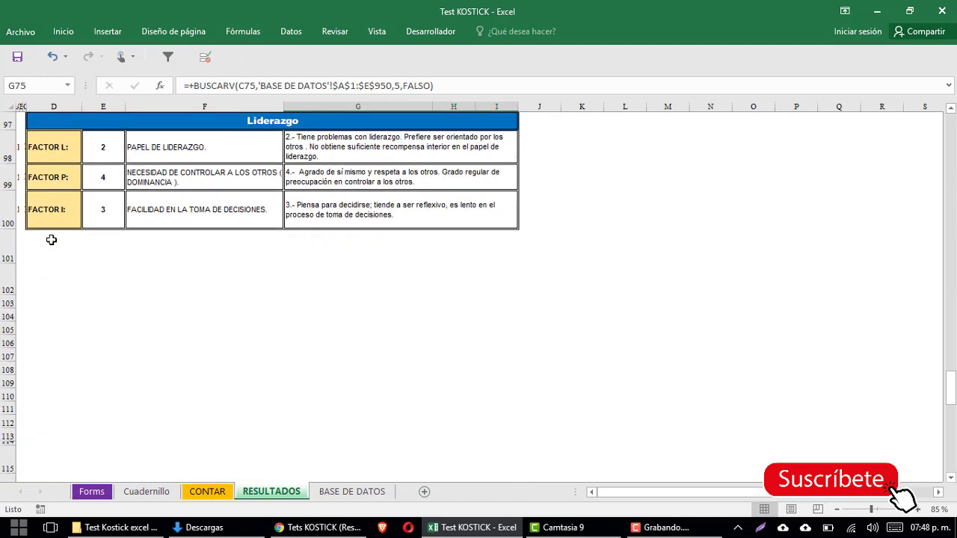
click(52, 211)
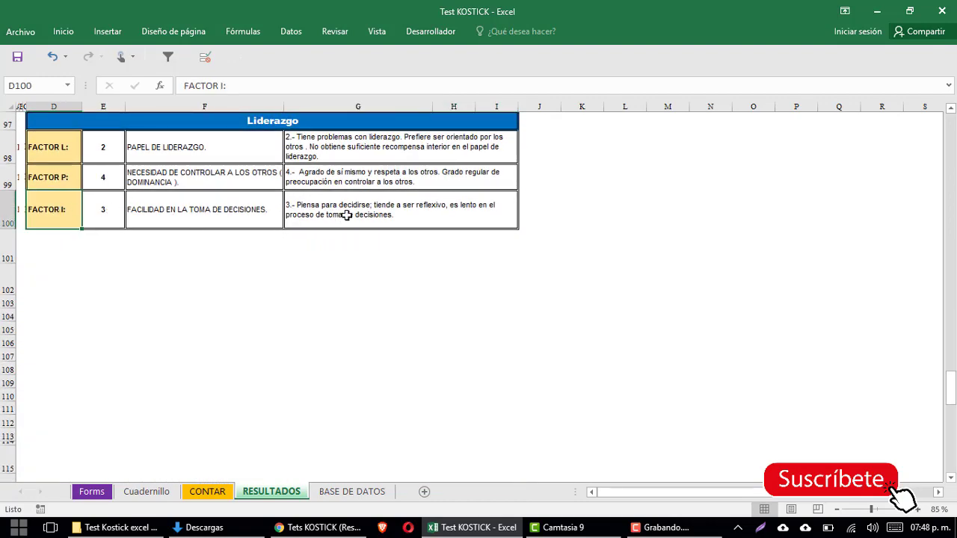
click(210, 149)
click(200, 181)
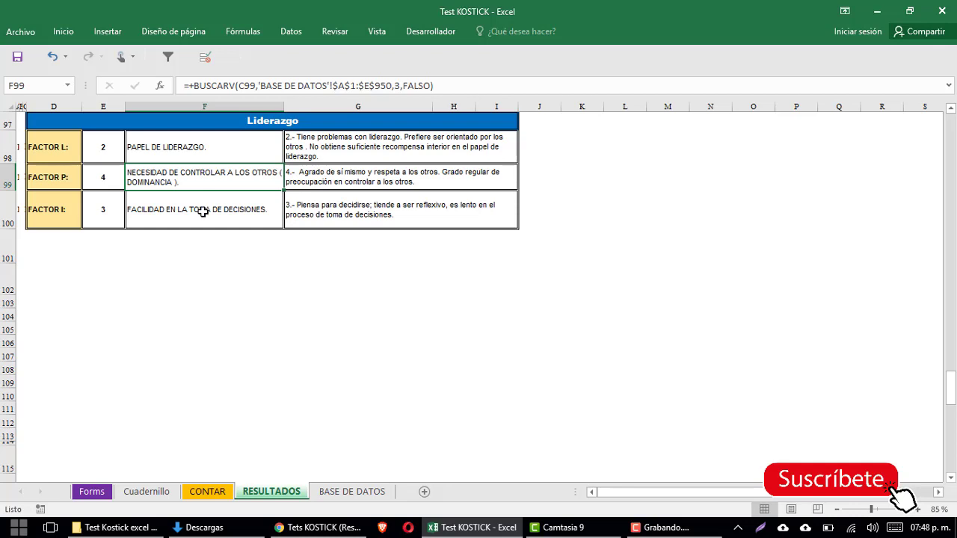
click(200, 216)
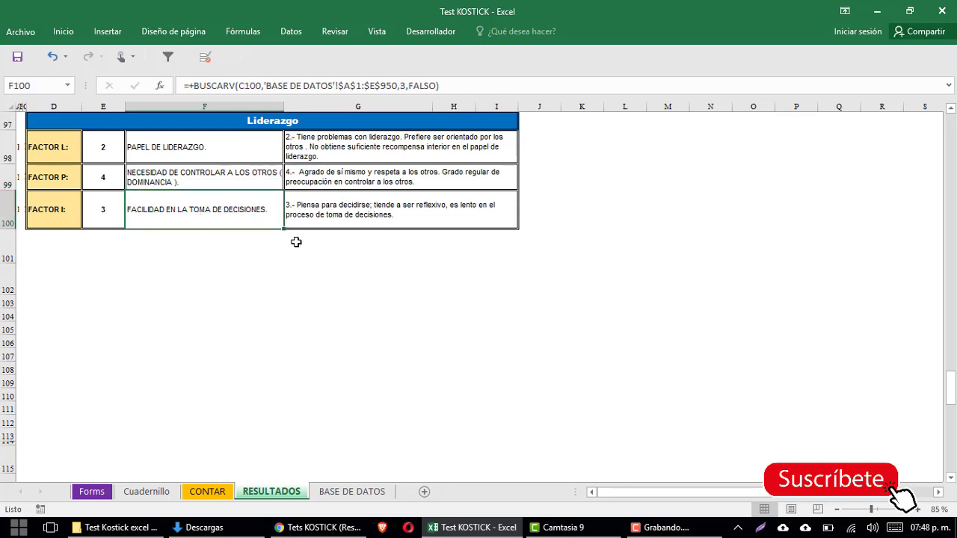
click(312, 222)
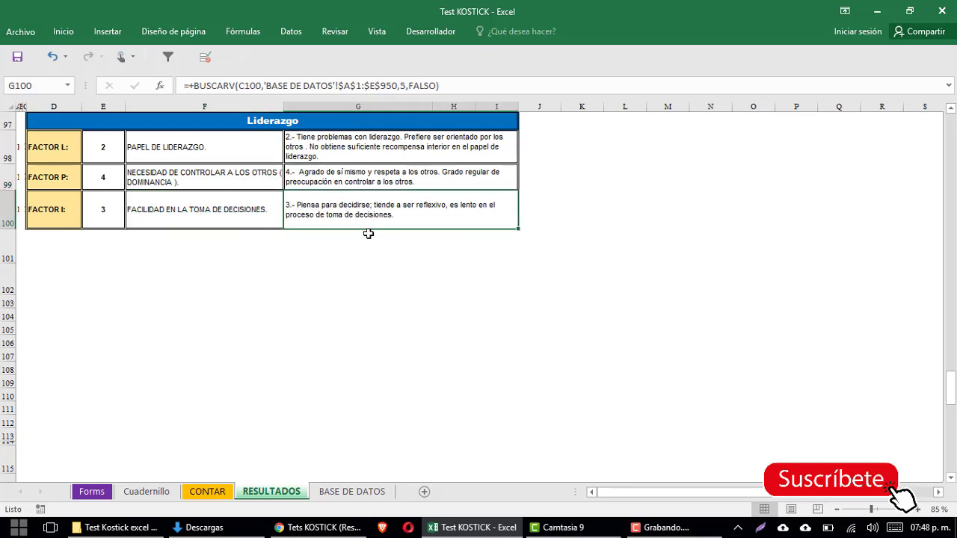
scroll(376, 308, up, 3)
scroll(376, 314, down, 2)
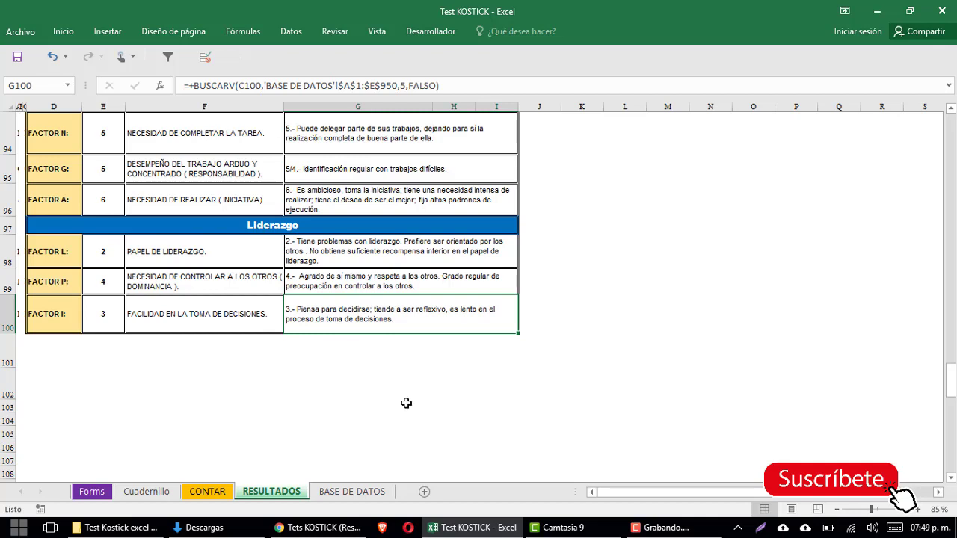
click(310, 410)
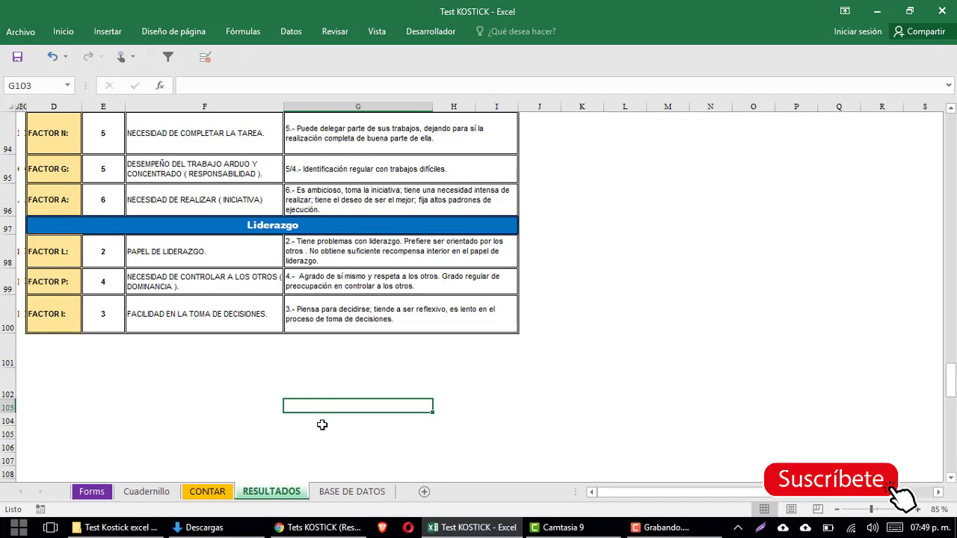
scroll(383, 387, up, 1)
scroll(385, 388, up, 6)
scroll(386, 389, up, 13)
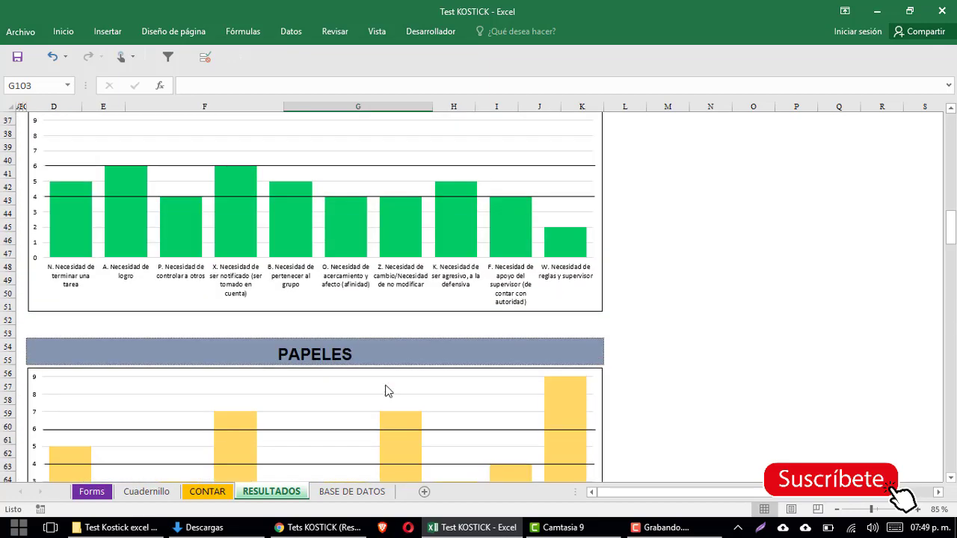
scroll(387, 391, up, 11)
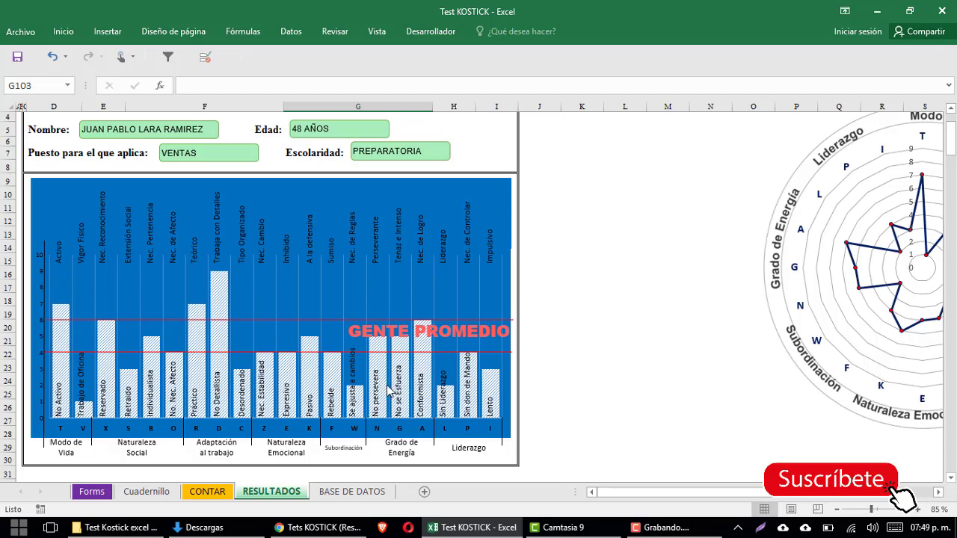
mouse_move(388, 394)
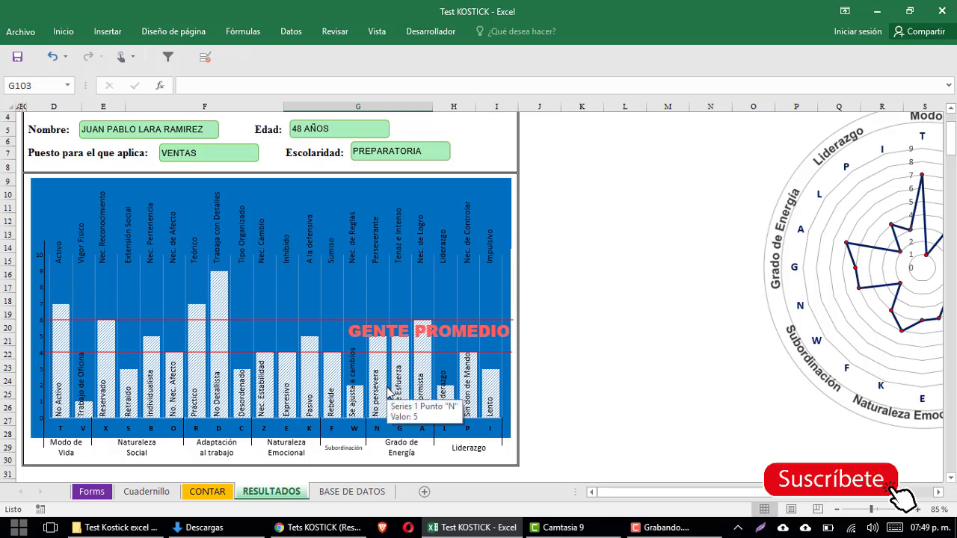